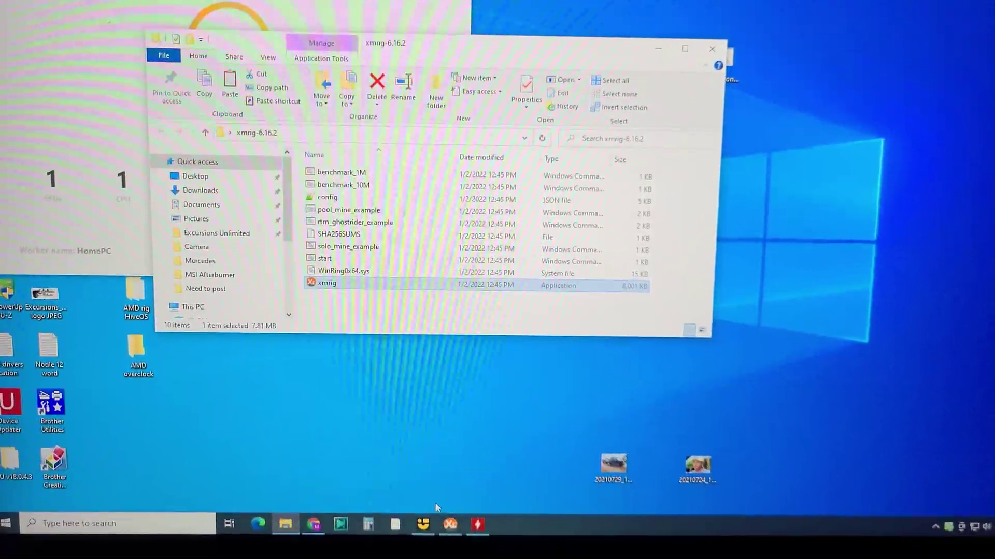
Bring up the running XMRig 6.16.2 console from the taskbar.
{"action": "left_click", "coordinate": [447, 517]}
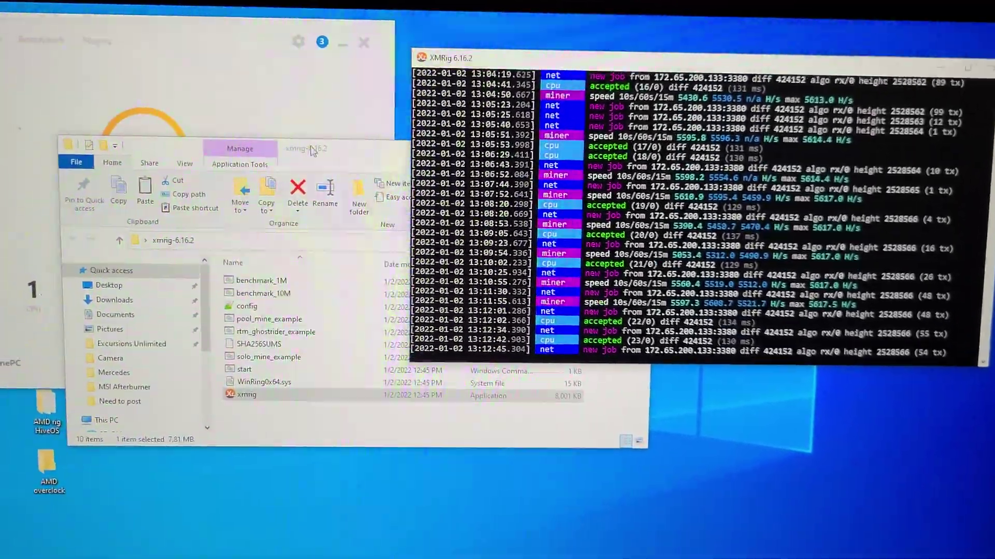
Switch back to the xmrig-6.16.2 Explorer window after checking the ~5,600 H/s speed.
{"action": "left_click", "coordinate": [282, 150]}
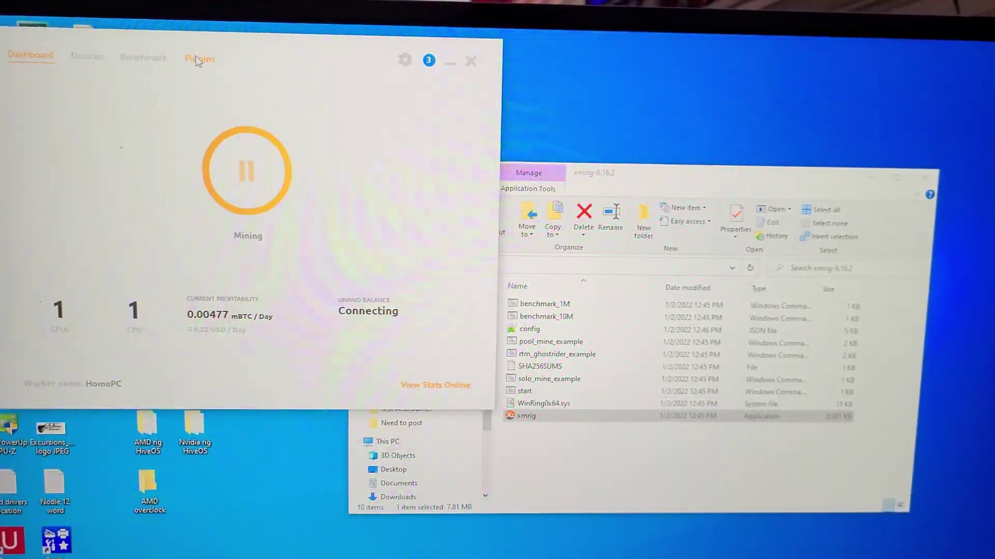
Show the XMRig plugin's internals from the Plugins list and enter its bins folder.
{"action": "left_click", "coordinate": [211, 55]}
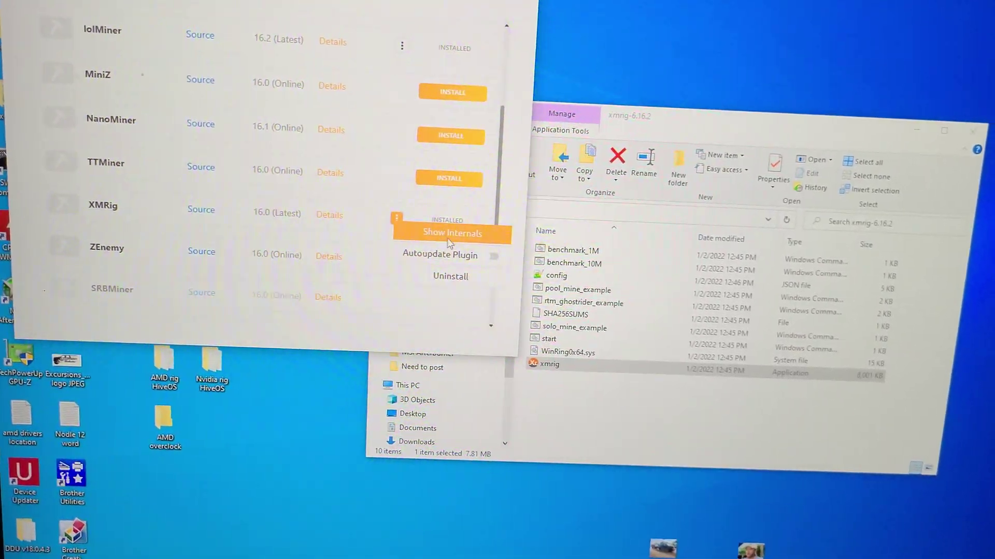
{"action": "left_click", "coordinate": [445, 229]}
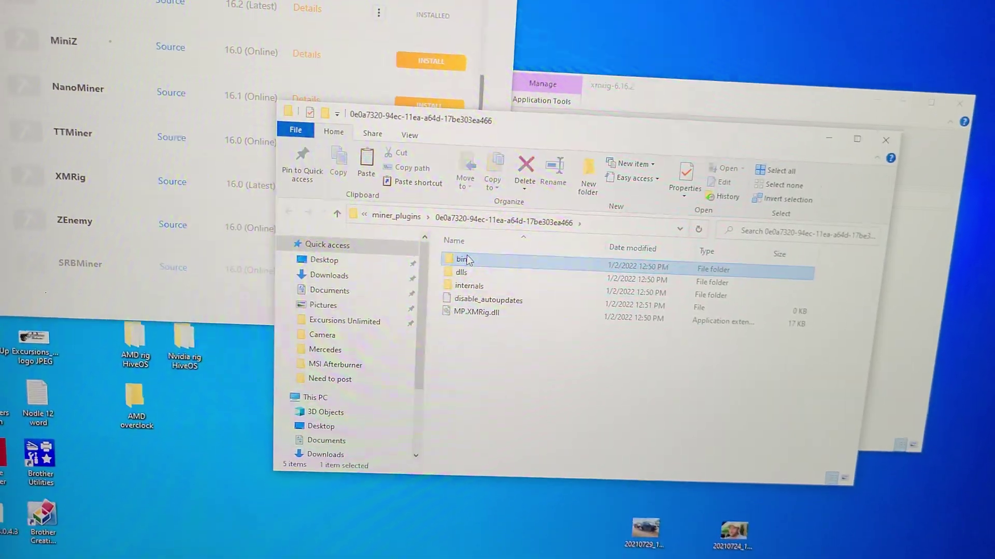
{"action": "double_click", "coordinate": [530, 262]}
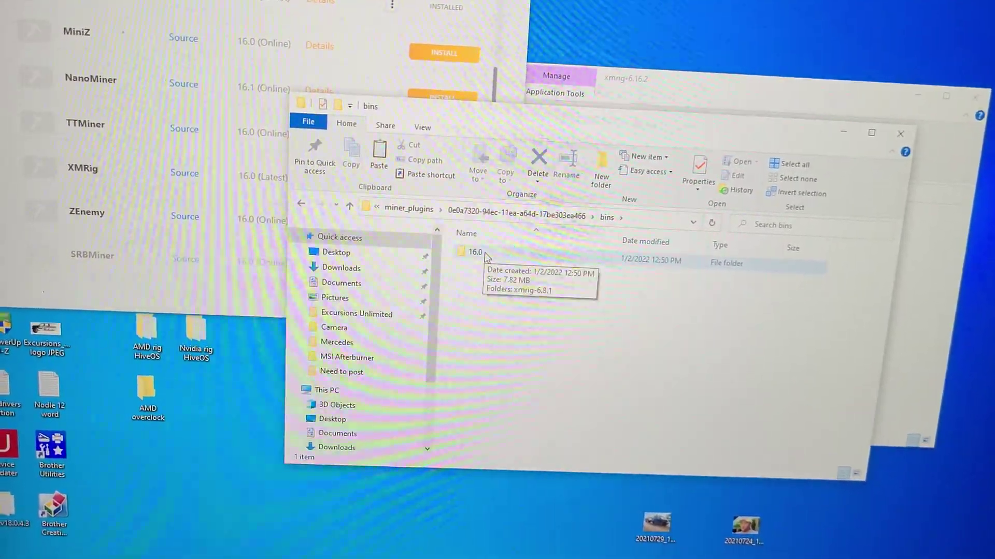
Open the bundled xmrig-6.8.1 folder and place it beside the xmrig-6.16.2 folder.
{"action": "left_click", "coordinate": [484, 250]}
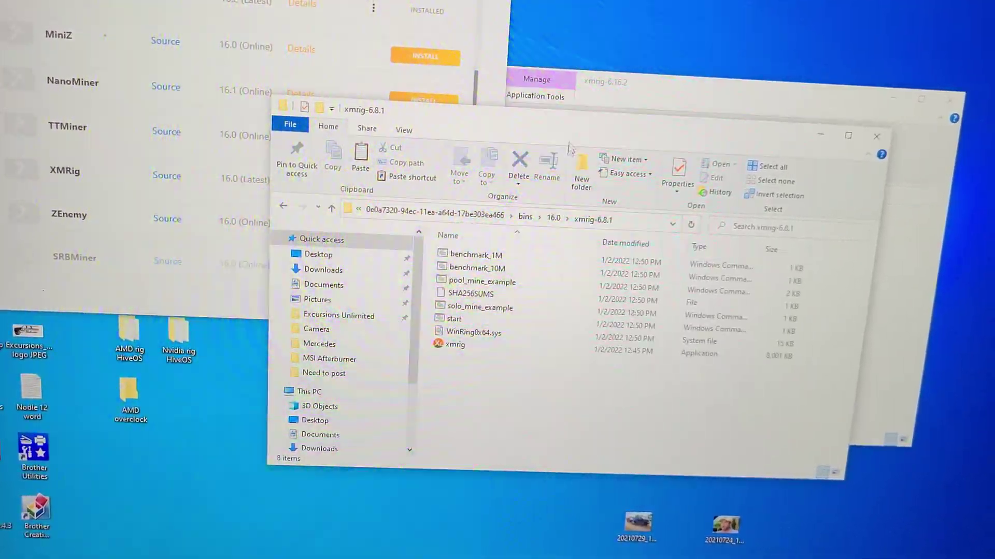
{"action": "left_click_drag", "start_coordinate": [576, 128], "coordinate": [418, 70]}
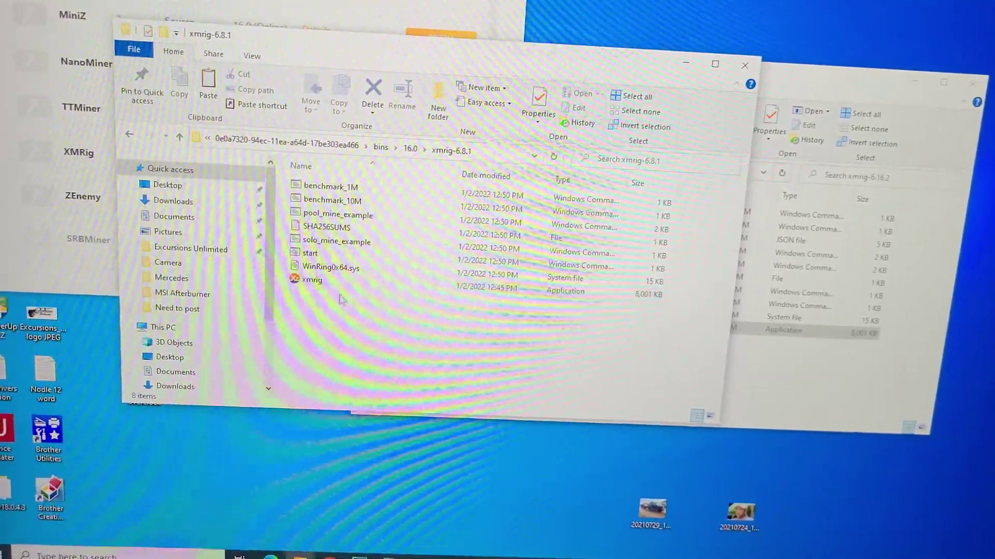
{"action": "left_click_drag", "start_coordinate": [436, 31], "coordinate": [323, 2]}
{"action": "left_click", "coordinate": [863, 69]}
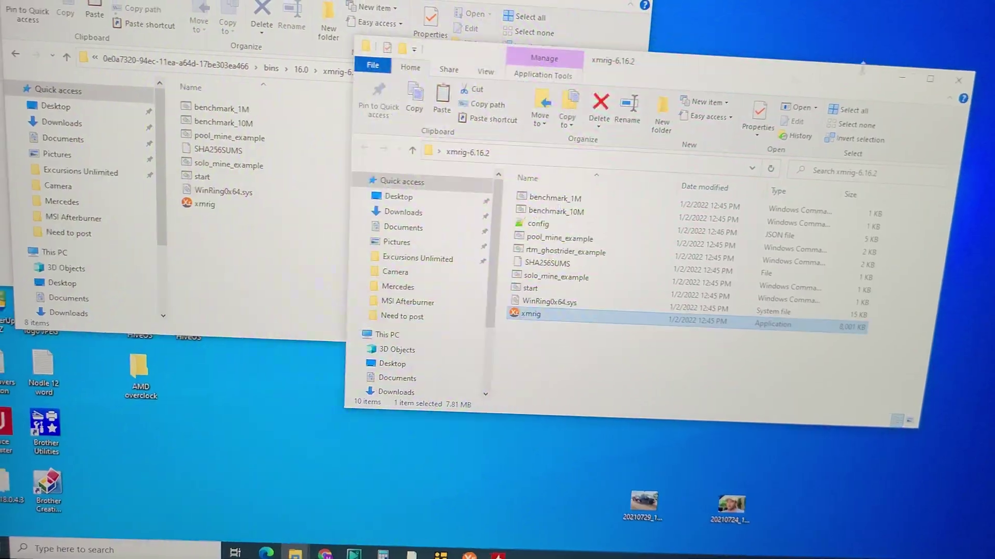
{"action": "left_click_drag", "start_coordinate": [757, 72], "coordinate": [986, 27]}
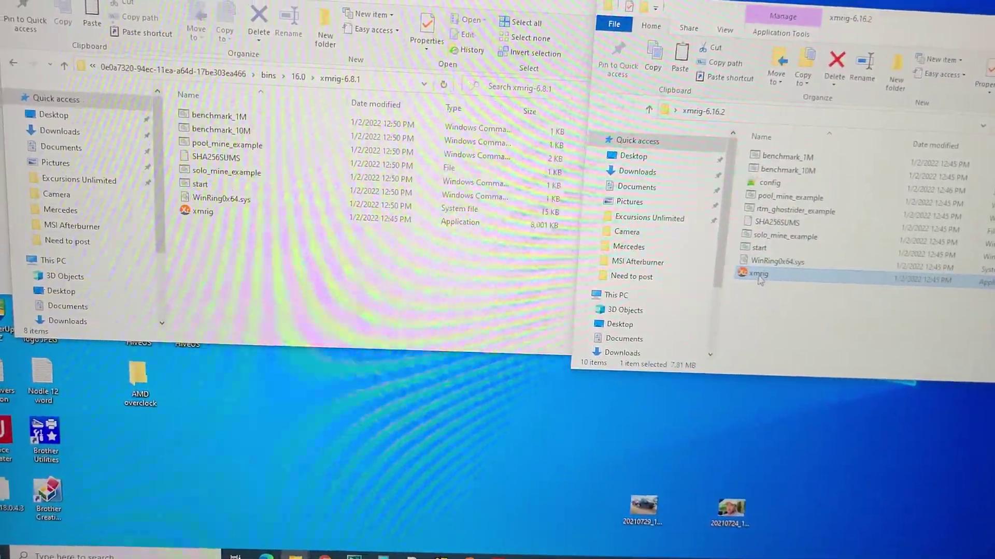
Copy the newer xmrig.exe from xmrig-6.16.2 toward the plugin folder, then close xmrig-6.16.2.
{"action": "mouse_move", "coordinate": [760, 280]}
{"action": "left_mouse_down"}
{"action": "mouse_move", "coordinate": [784, 284]}
{"action": "mouse_move", "coordinate": [389, 284]}
{"action": "left_mouse_up"}
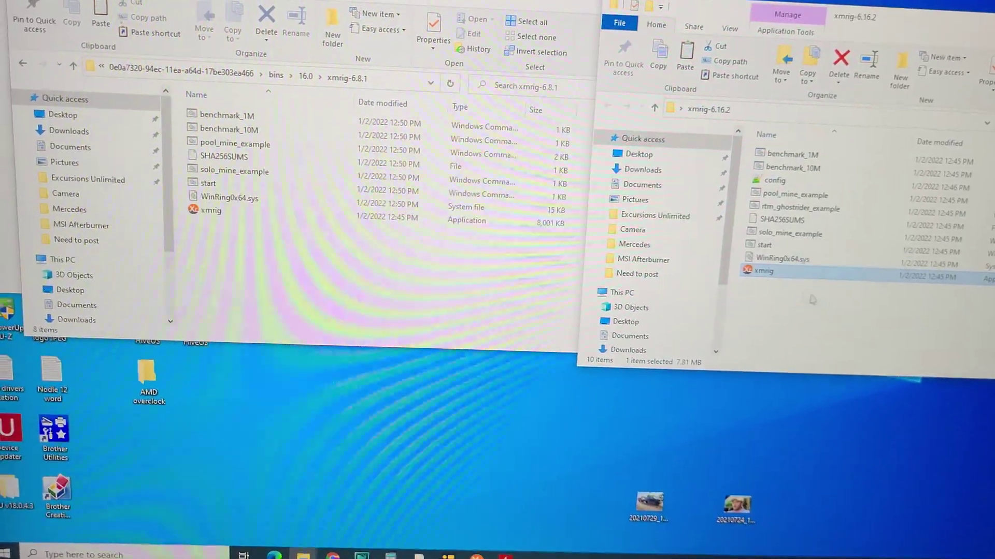
{"action": "right_click", "coordinate": [762, 284]}
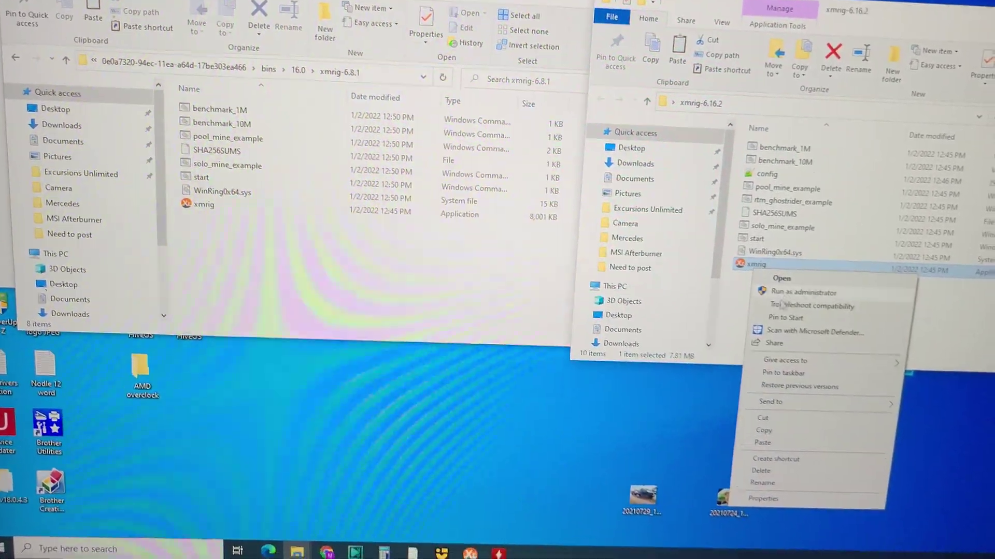
{"action": "left_click", "coordinate": [755, 401]}
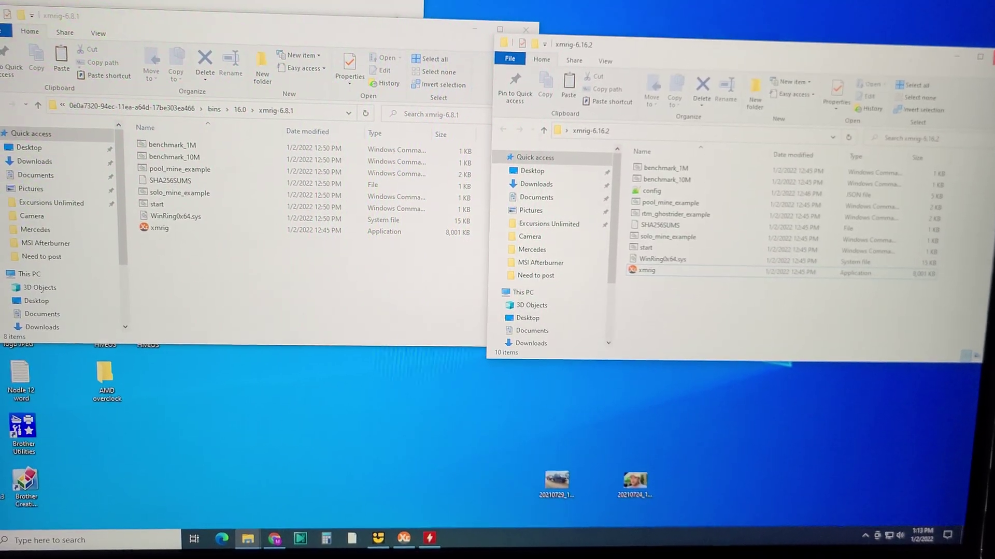
{"action": "key", "text": "alt+F4"}
{"action": "key", "text": "alt+F4"}
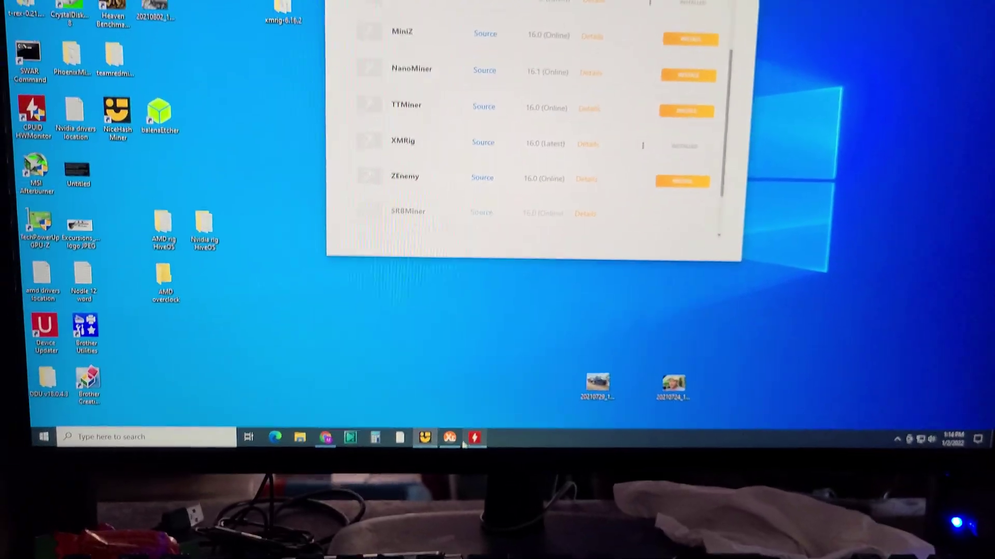
Arrange the XMRig 6.16.2 console beside NiceHash Miner's plugin list showing XMRig 16.0.
{"action": "left_click", "coordinate": [399, 498]}
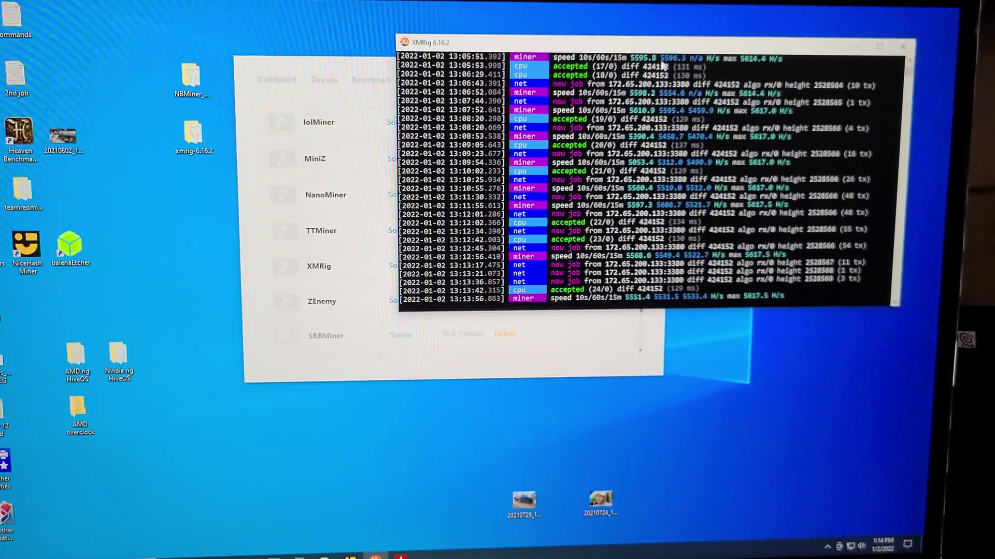
{"action": "left_click_drag", "start_coordinate": [628, 70], "coordinate": [579, 142]}
{"action": "left_click_drag", "start_coordinate": [311, 68], "coordinate": [178, 62]}
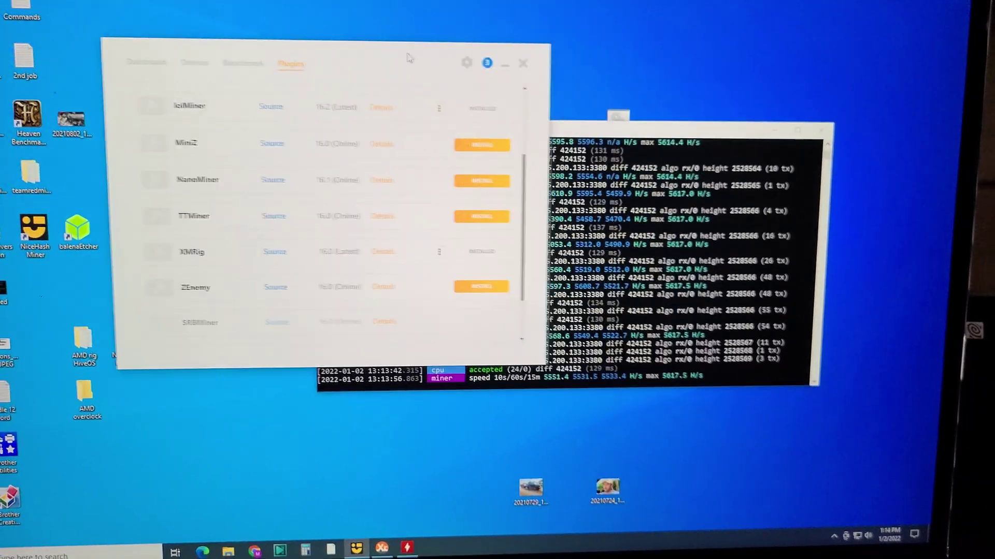
{"action": "left_click_drag", "start_coordinate": [670, 142], "coordinate": [730, 97]}
{"action": "left_click_drag", "start_coordinate": [372, 76], "coordinate": [314, 60]}
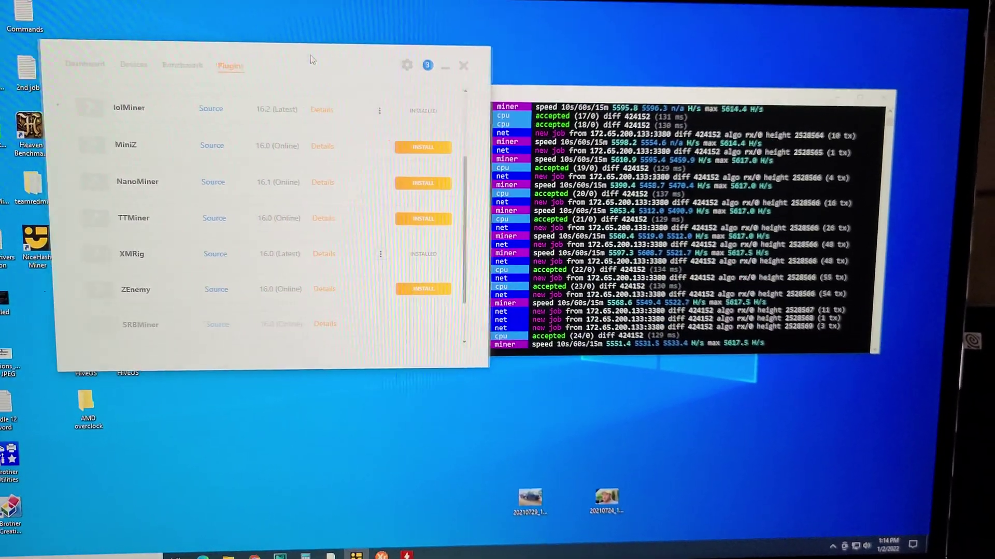
{"action": "left_click_drag", "start_coordinate": [610, 91], "coordinate": [640, 74]}
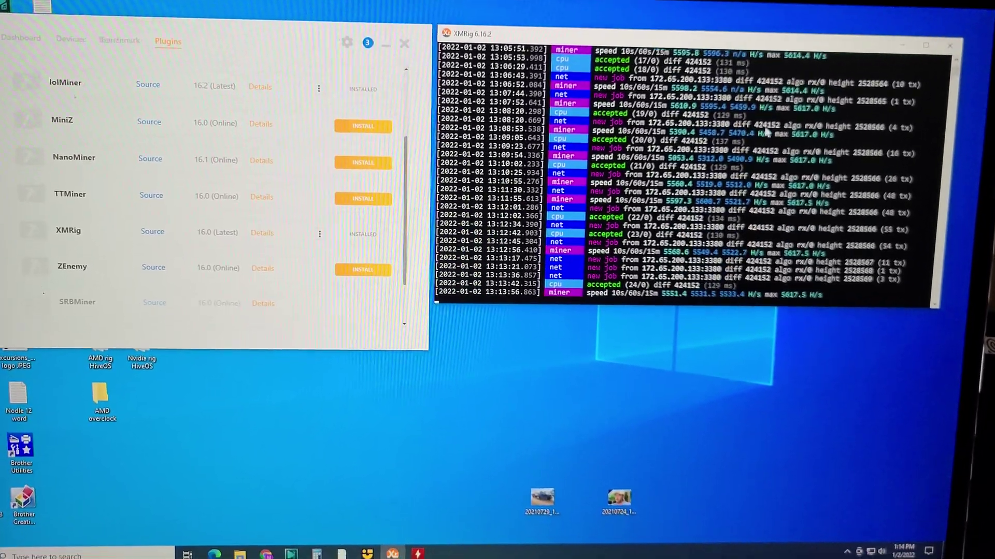
{"action": "scroll", "coordinate": [764, 134], "scroll_direction": "up", "scroll_amount": 5}
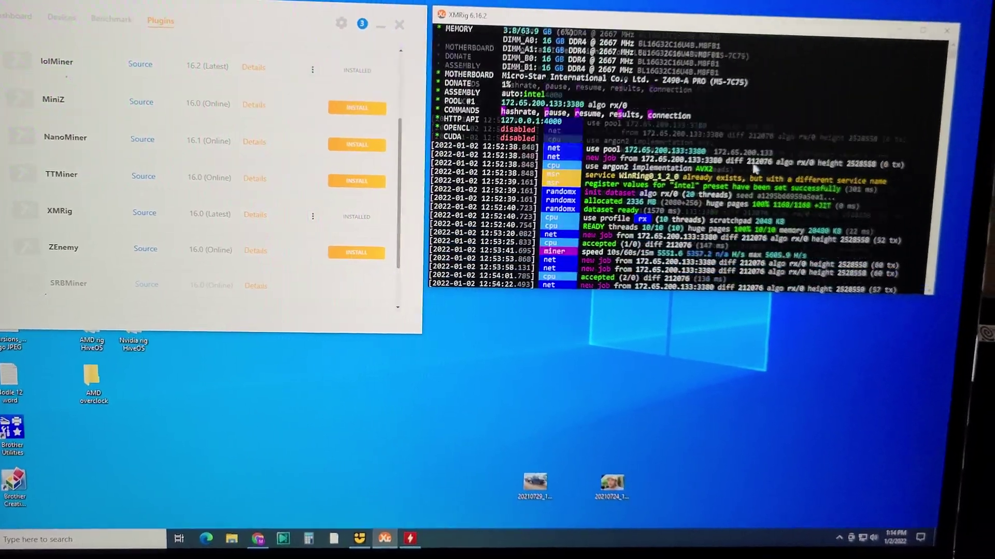